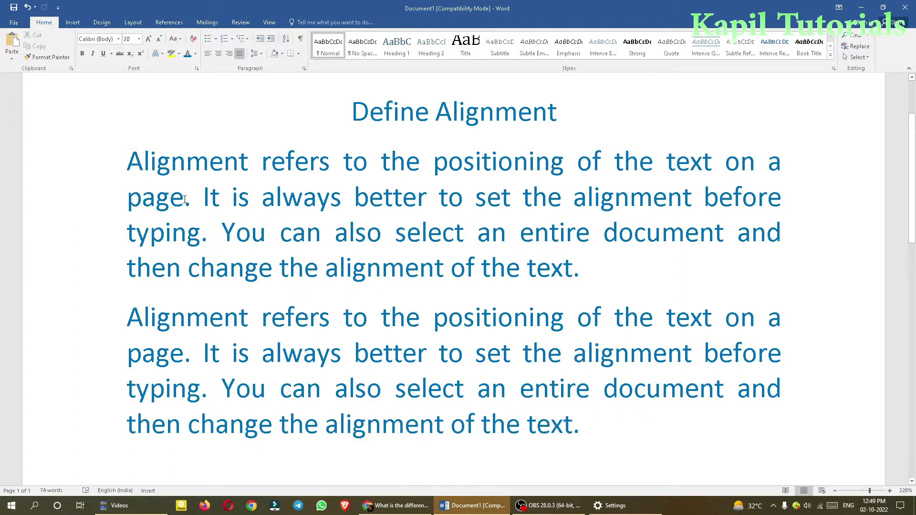
- Try right-aligning the first paragraph, return it to justified, then select the Define Alignment heading
key("ctrl+r")
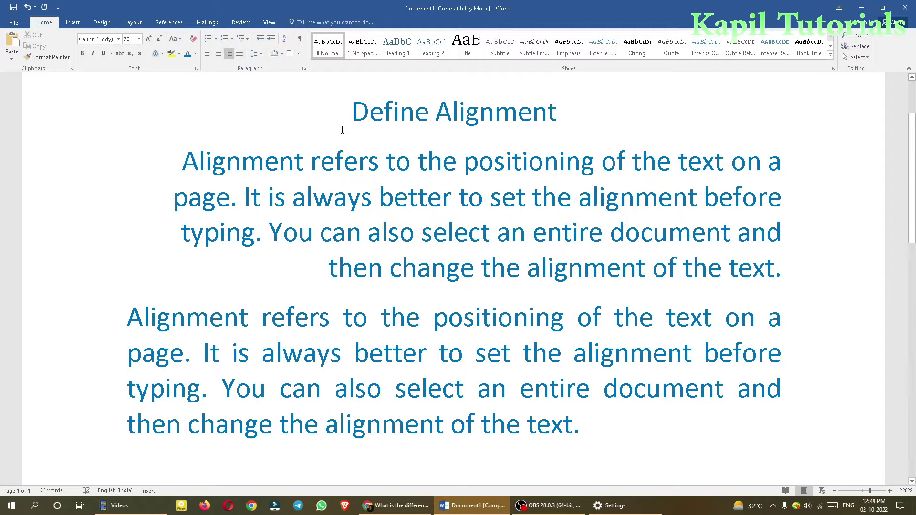
key("ctrl+j")
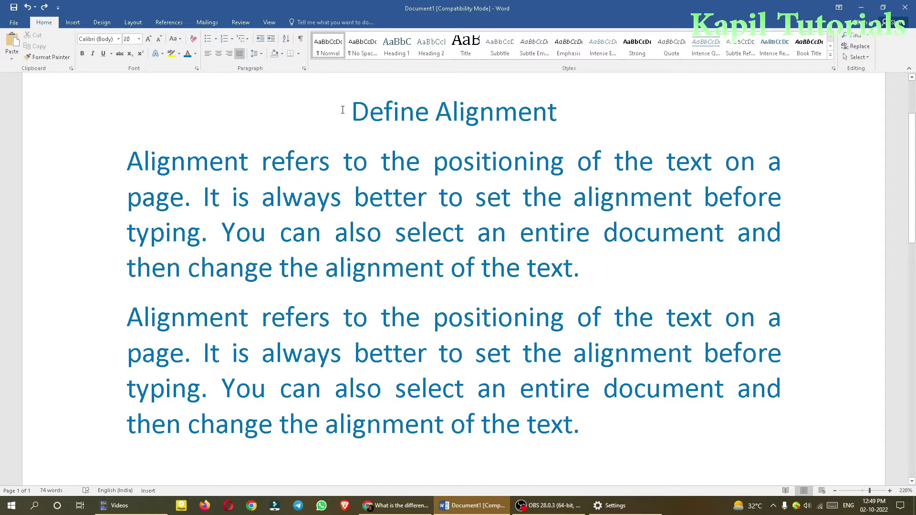
triple_click(343, 109)
left_click(518, 124)
triple_click(555, 113)
left_click(629, 143)
- Apply Align Left to both body paragraphs
left_click_drag(123, 155, 760, 415)
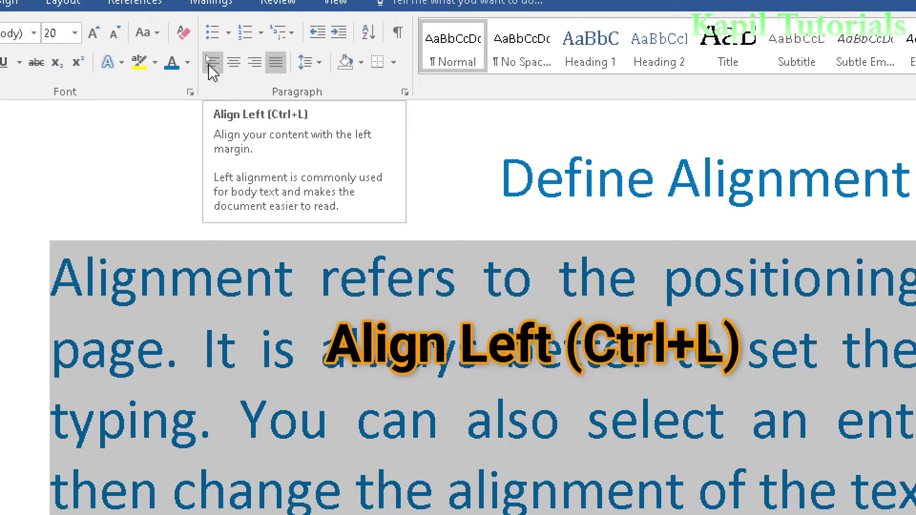
left_click(213, 63)
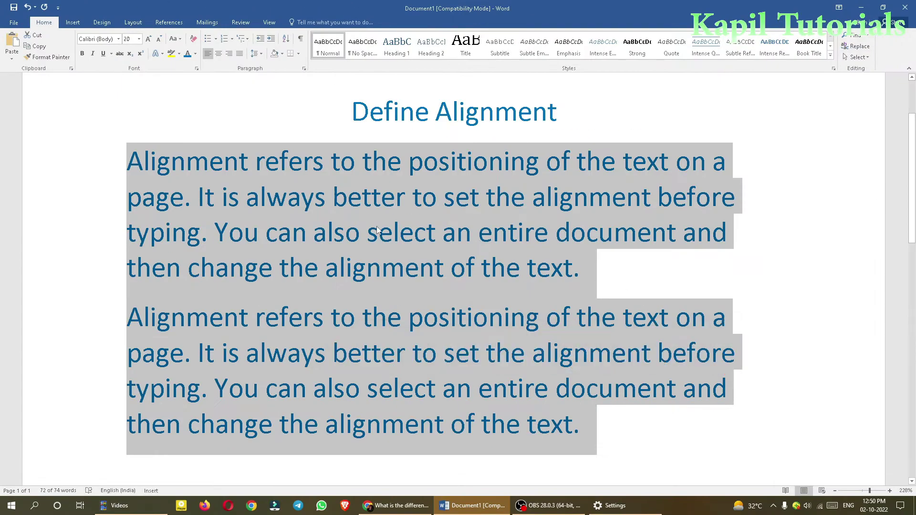
left_click(535, 421)
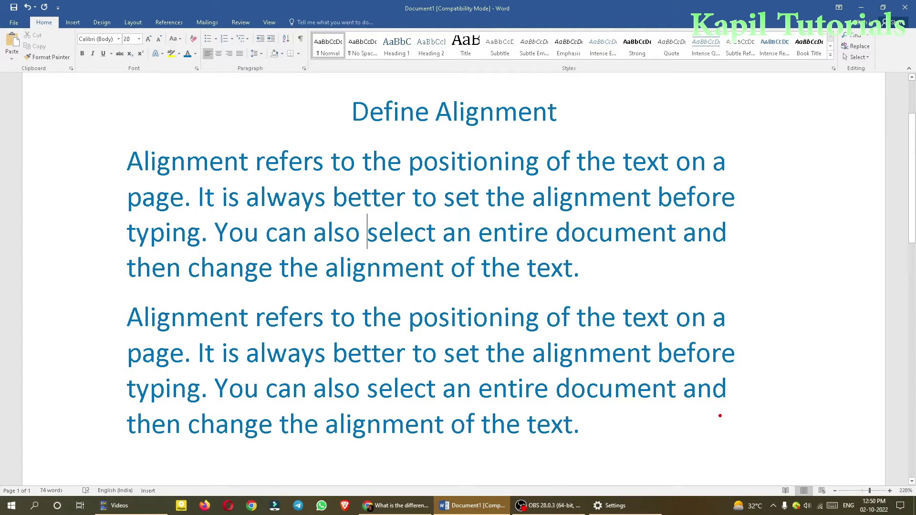
mouse_move(583, 441)
left_mouse_down()
mouse_move(583, 414)
mouse_move(721, 406)
mouse_move(741, 356)
mouse_move(718, 306)
mouse_move(610, 302)
mouse_move(664, 252)
mouse_move(739, 234)
mouse_move(746, 201)
mouse_move(716, 142)
left_mouse_up()
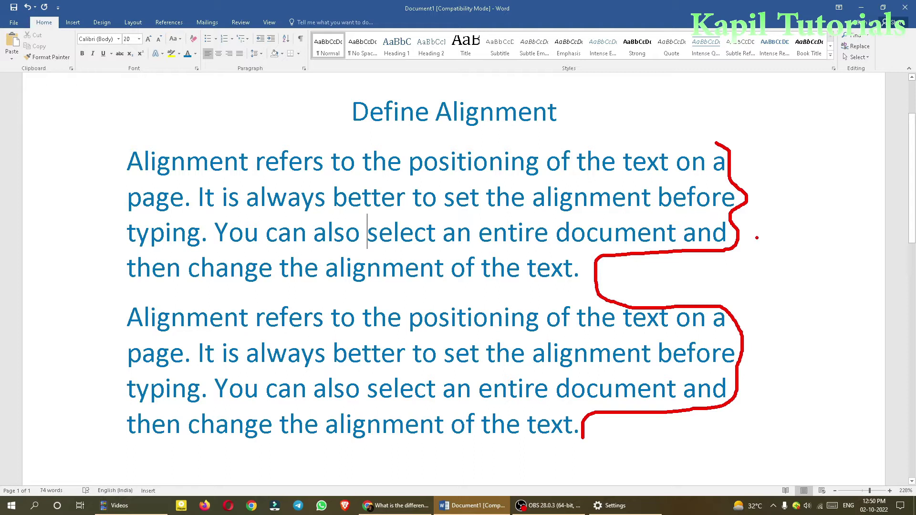
key("Escape")
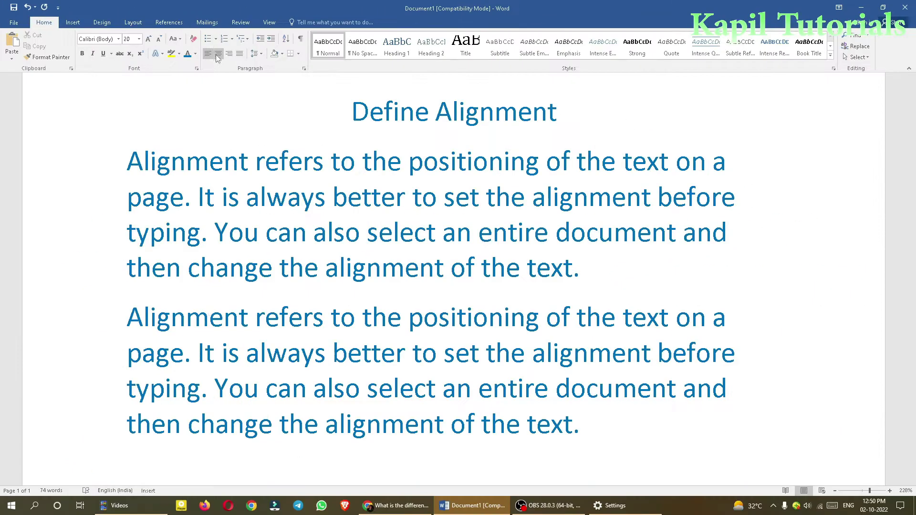
- Apply Center alignment to both body paragraphs so they match the heading
left_click_drag(126, 163, 645, 433)
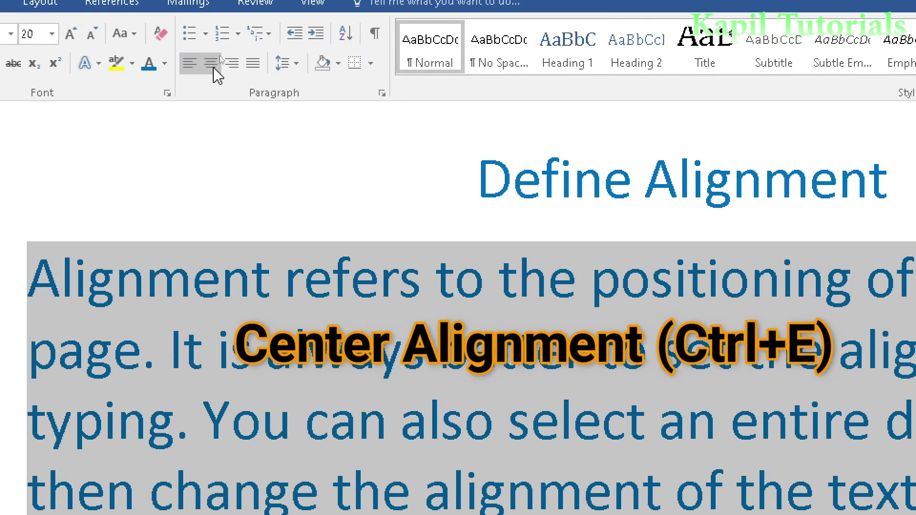
left_click(214, 68)
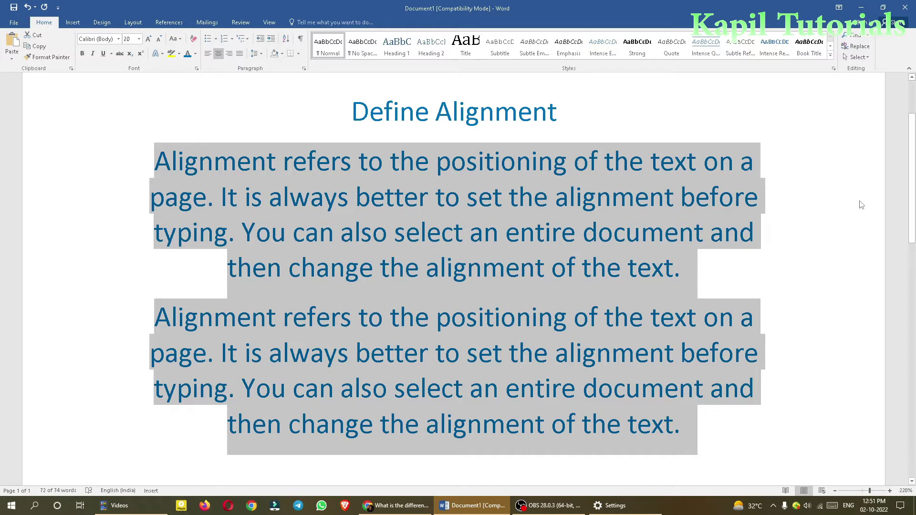
left_click(547, 159)
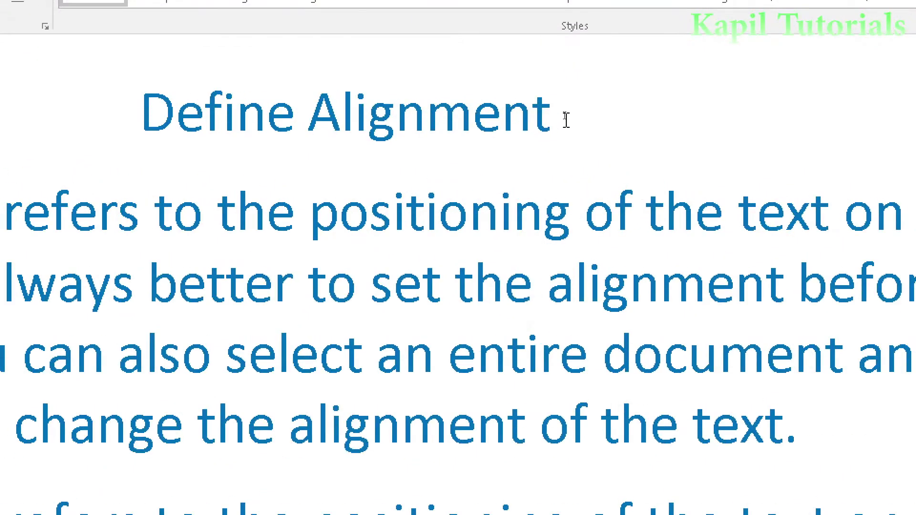
- Switch the Define Alignment heading through left and centre, ending on right alignment
left_click_drag(566, 120, 118, 120)
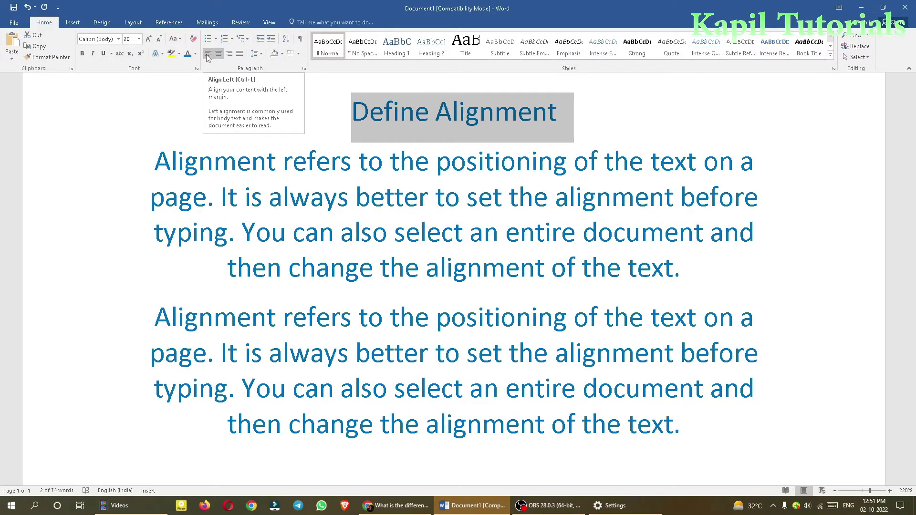
left_click(207, 56)
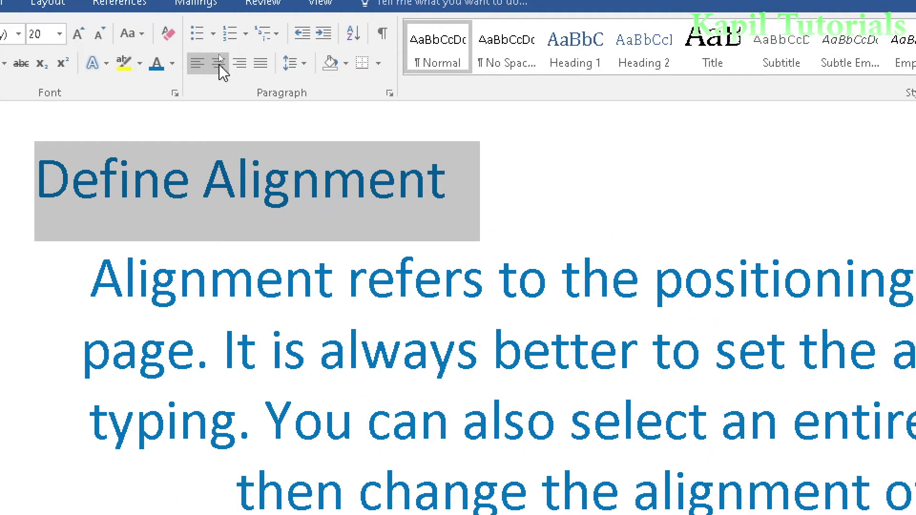
left_click(219, 63)
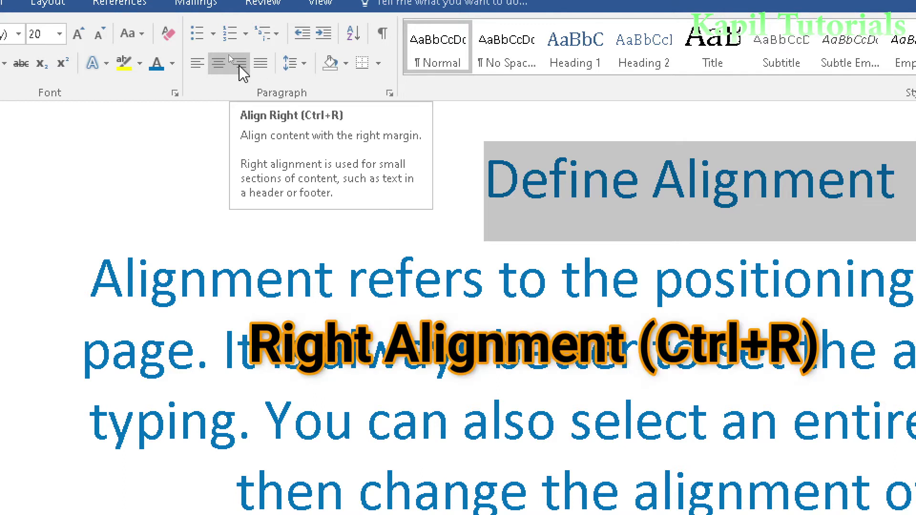
left_click(240, 67)
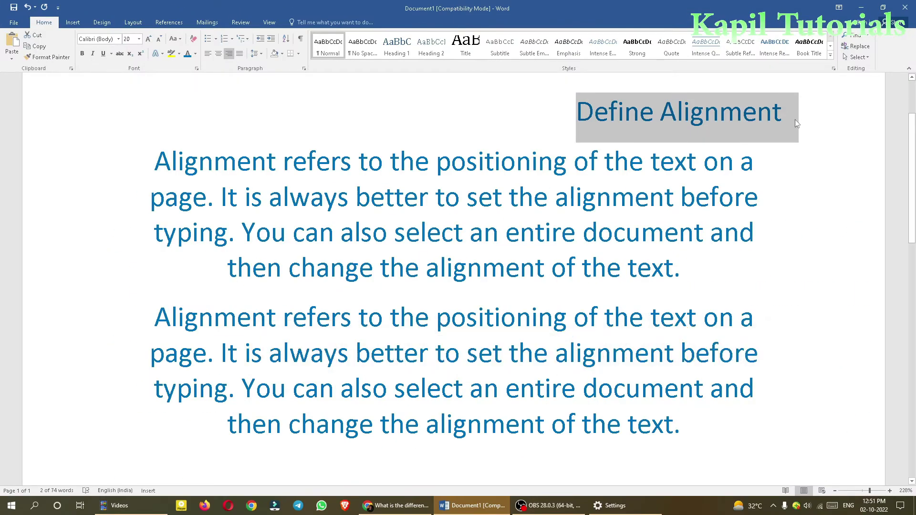
left_click(790, 144)
- Apply Align Right to both body paragraphs so they line up under the heading
left_click_drag(149, 160, 747, 420)
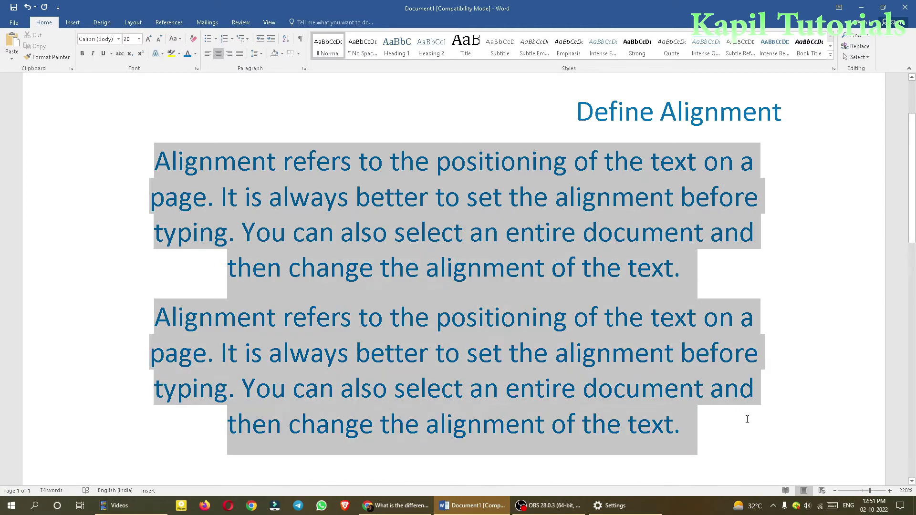
left_click(229, 57)
left_click(757, 353)
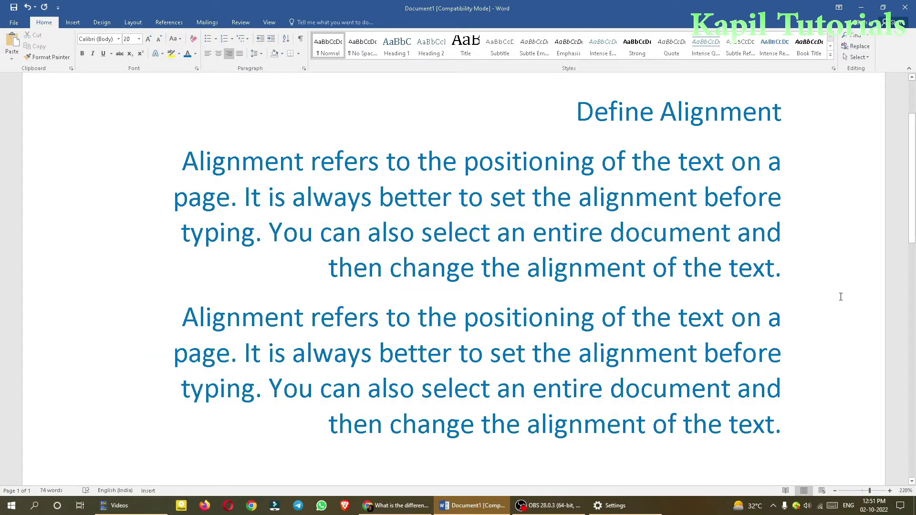
left_click_drag(789, 428, 759, 158)
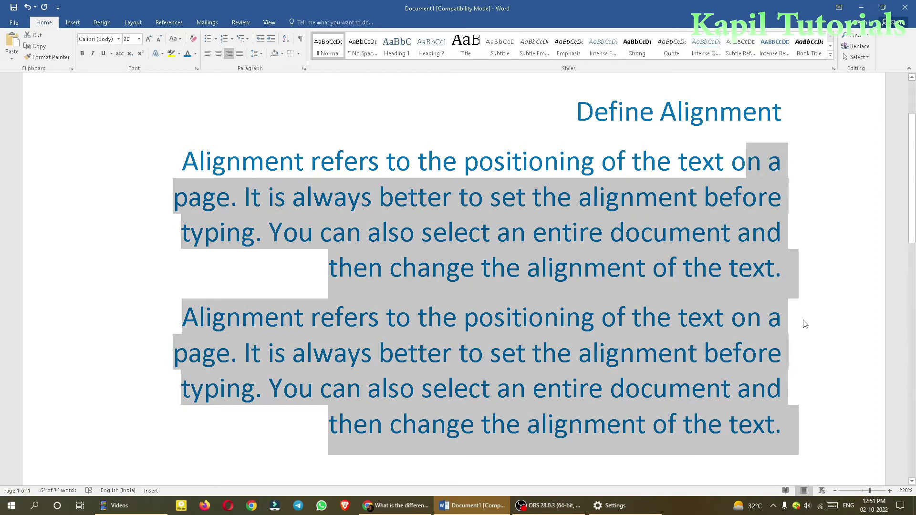
left_click(792, 318)
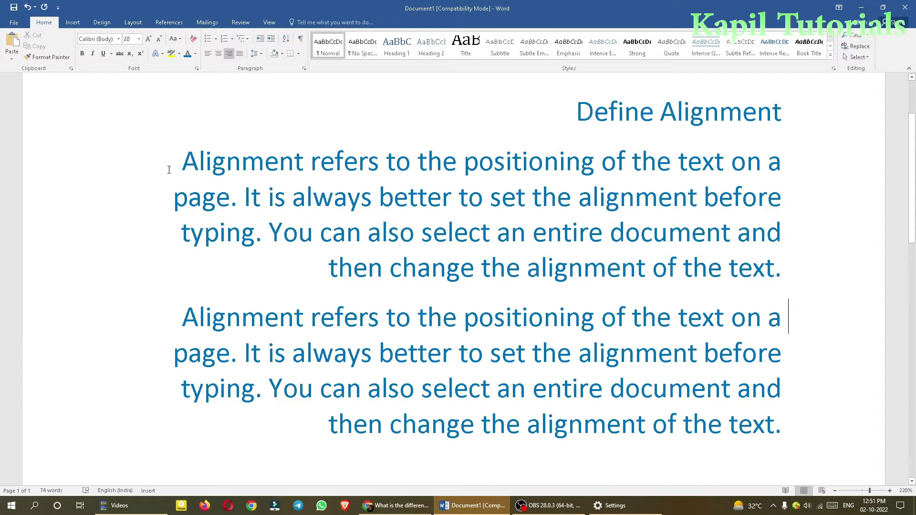
mouse_move(173, 144)
left_mouse_down()
mouse_move(163, 207)
mouse_move(181, 249)
mouse_move(307, 272)
mouse_move(198, 292)
mouse_move(167, 377)
mouse_move(226, 417)
mouse_move(316, 442)
left_mouse_up()
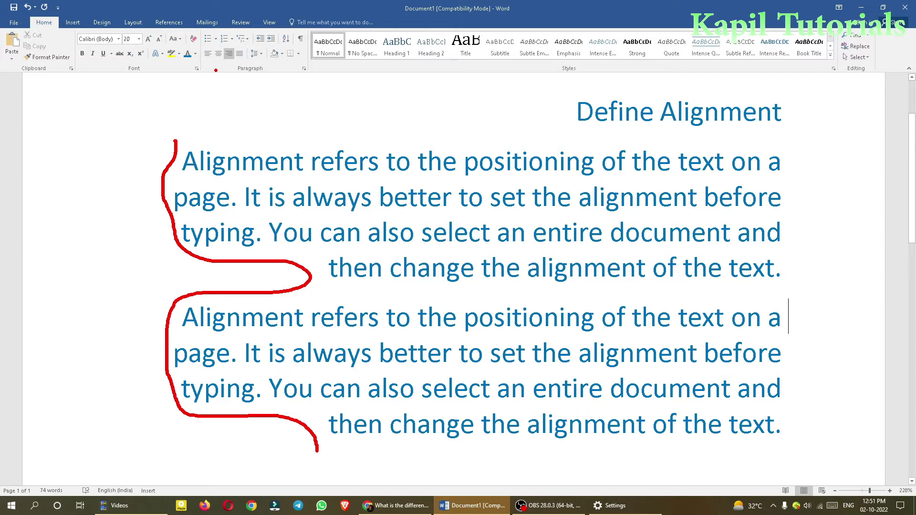
key("Escape")
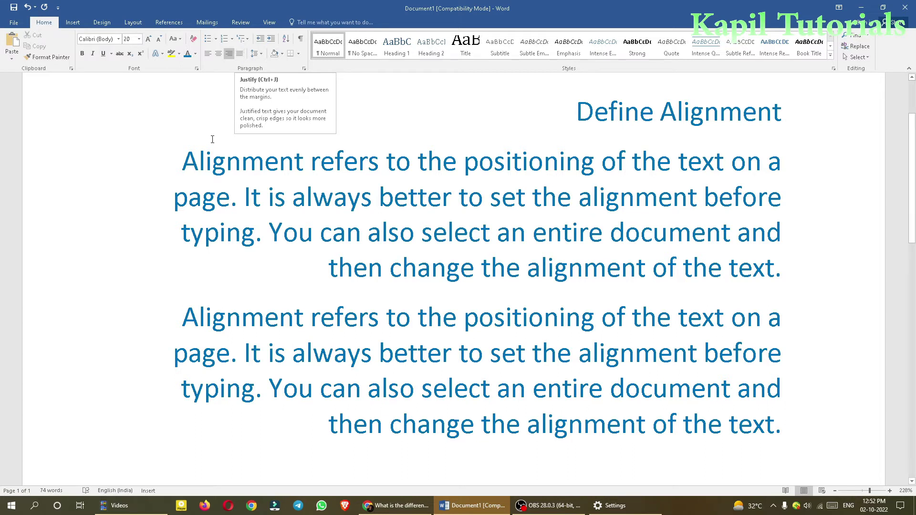
- Apply Justify alignment to both body paragraphs again
left_click_drag(183, 160, 803, 437)
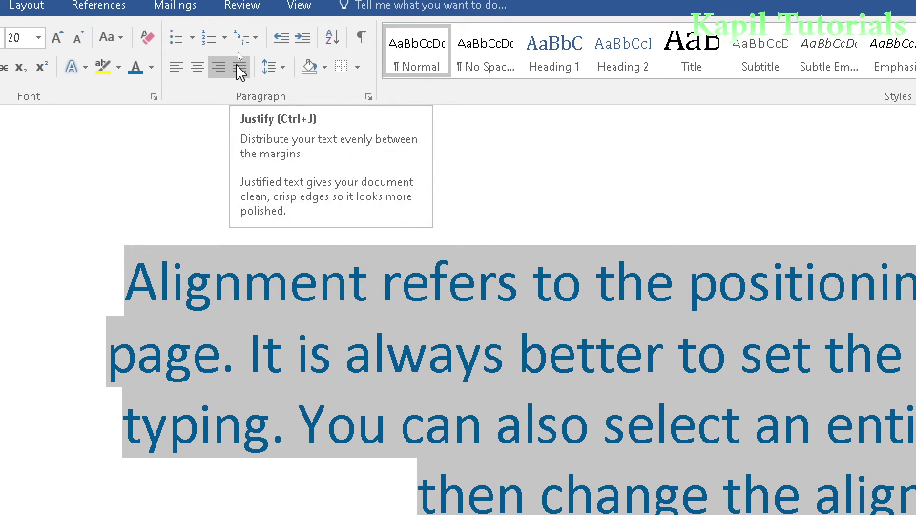
left_click(240, 67)
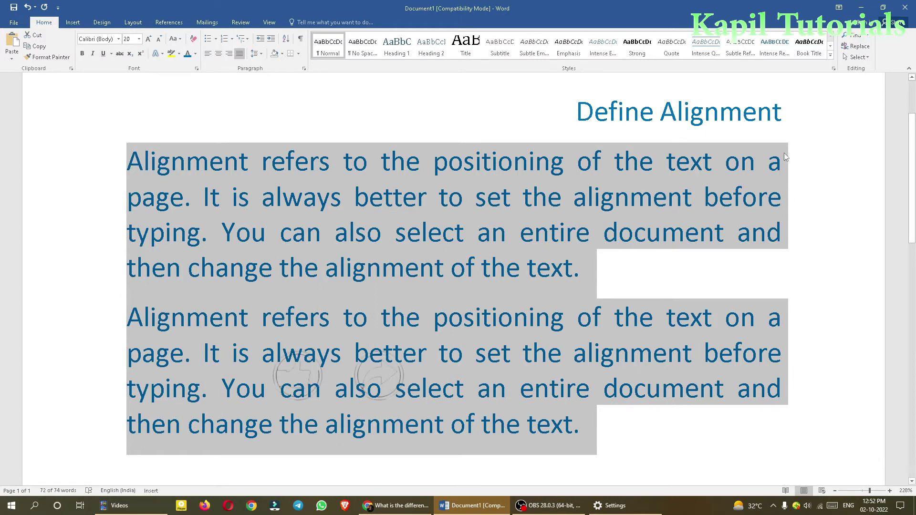
left_click(783, 160)
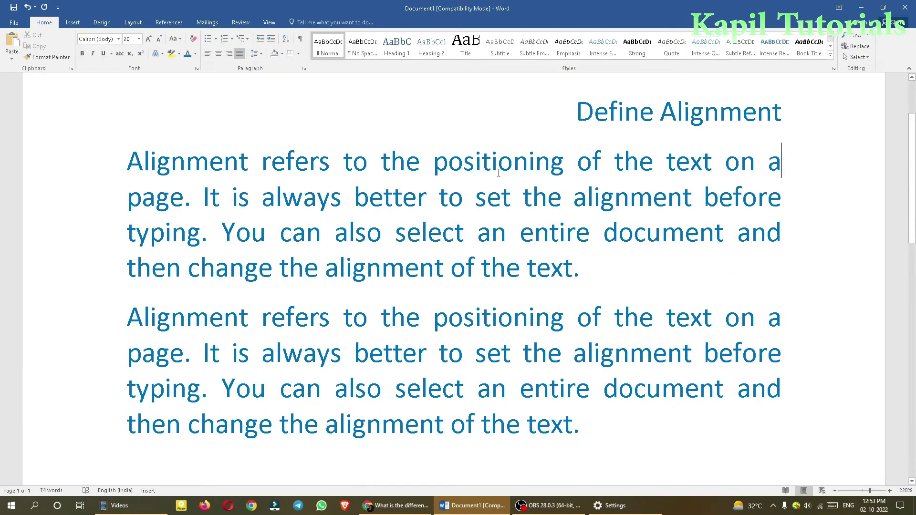
- Apply Center alignment to the Define Alignment heading
left_click_drag(565, 110, 792, 114)
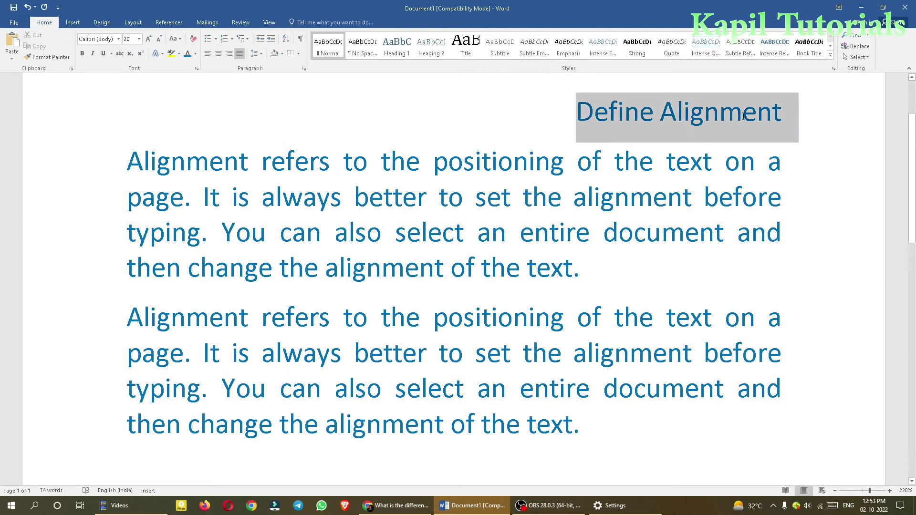
left_click(218, 53)
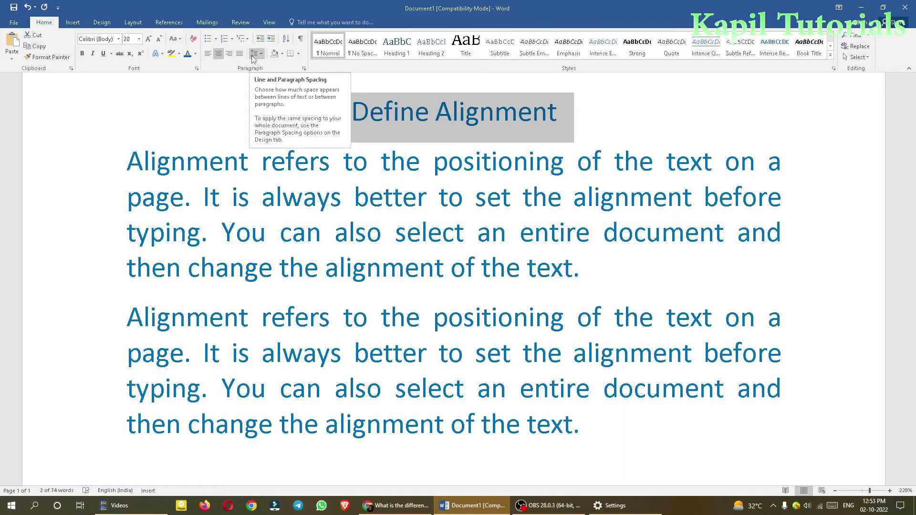
left_click(463, 160)
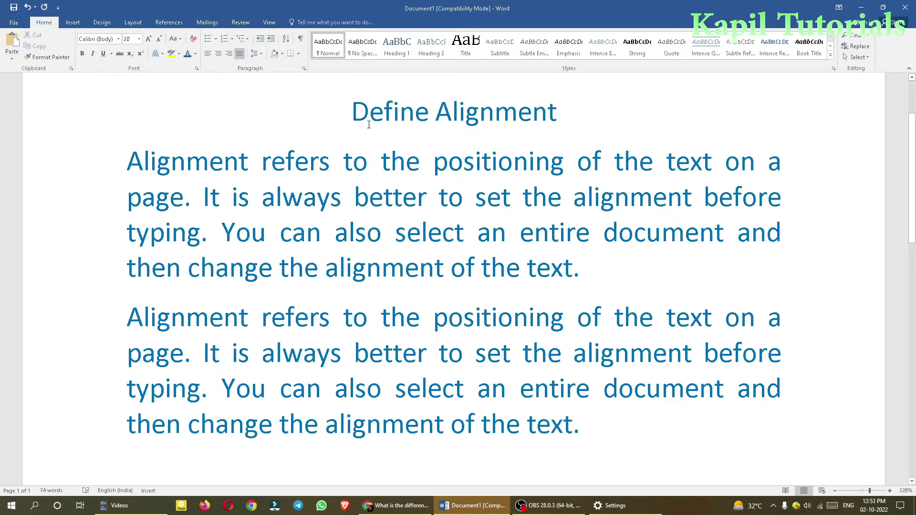
- Toggle italic on and off for the second paragraph, then select the whole document
left_click_drag(128, 160, 652, 276)
left_click(652, 276)
left_click_drag(199, 322, 585, 442)
key("ctrl+i")
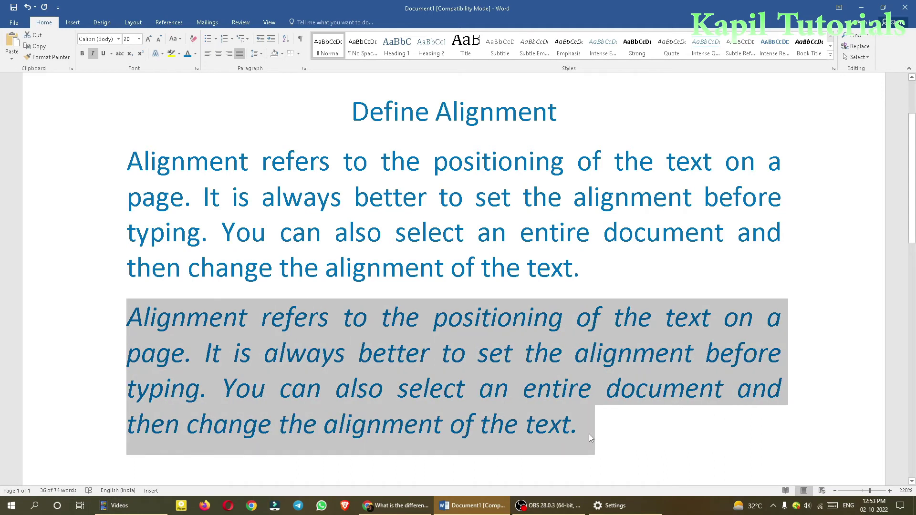
key("ctrl+i")
left_click_drag(350, 107, 660, 432)
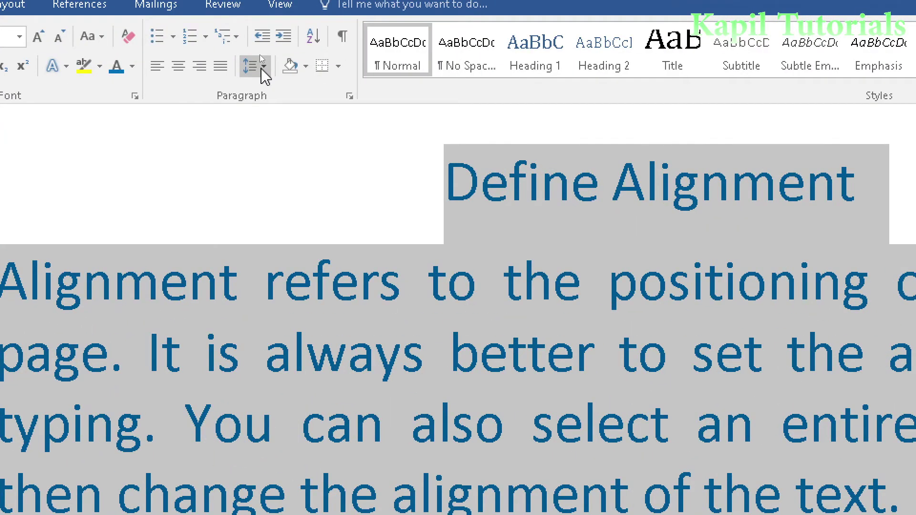
- Apply 2.0 double line spacing to the selected document text
left_click(262, 68)
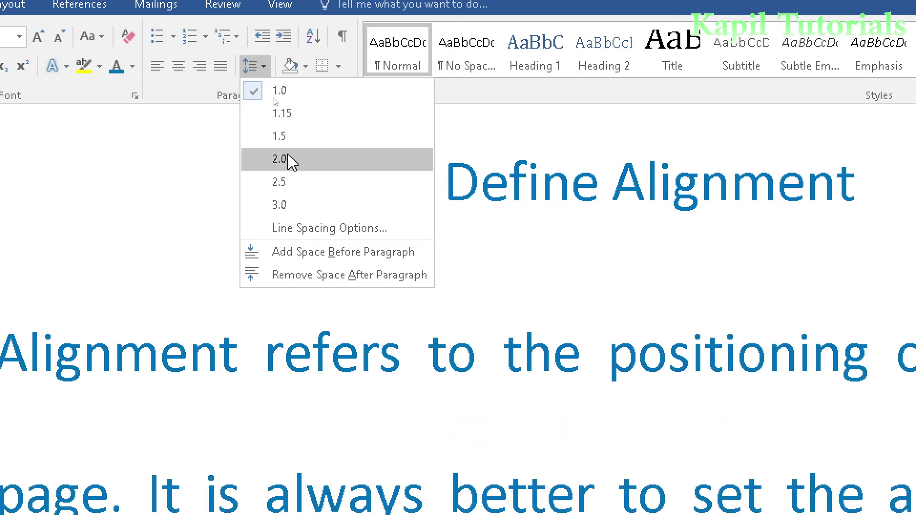
left_click(291, 160)
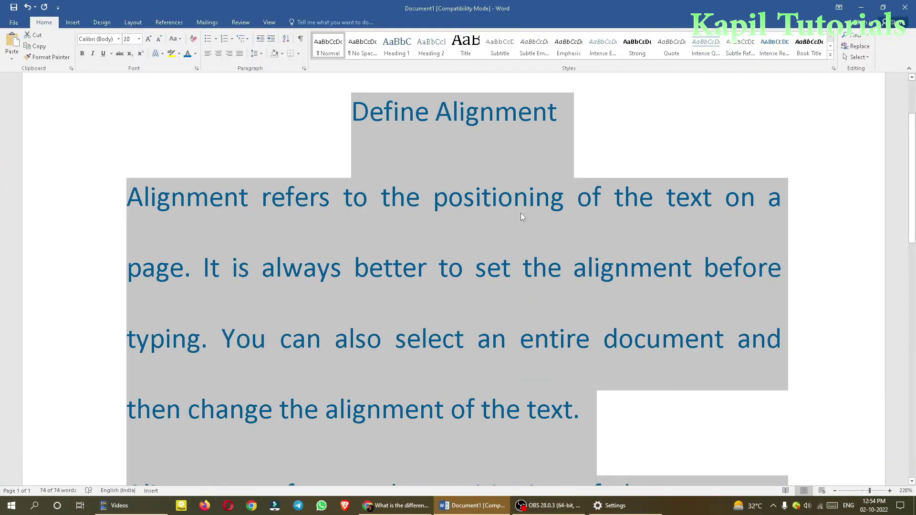
left_click(747, 353)
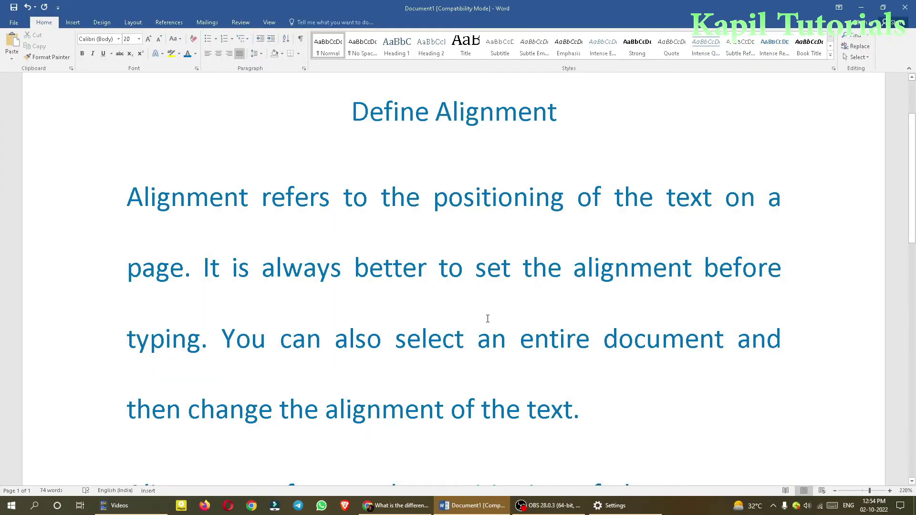
scroll(546, 317, "down", 3)
scroll(544, 305, "up", 4)
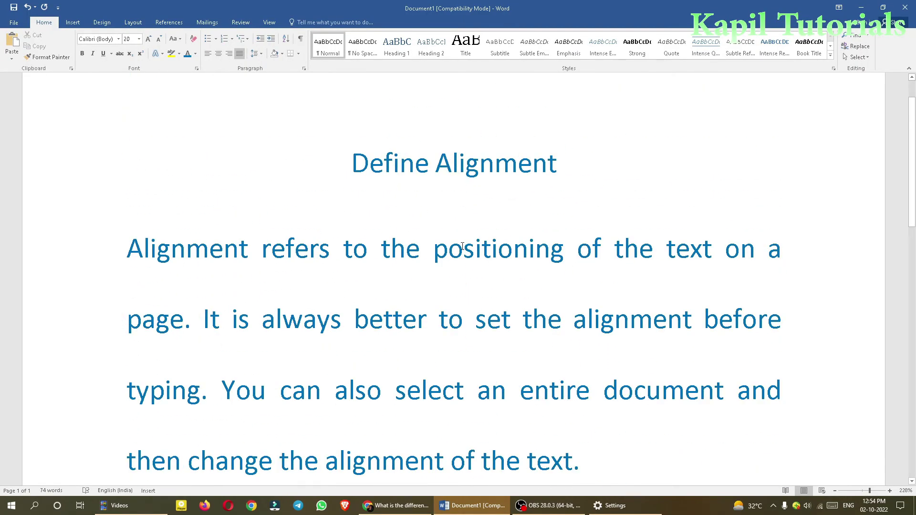
- Select all and set line spacing back to single 1.0
key("ctrl+a")
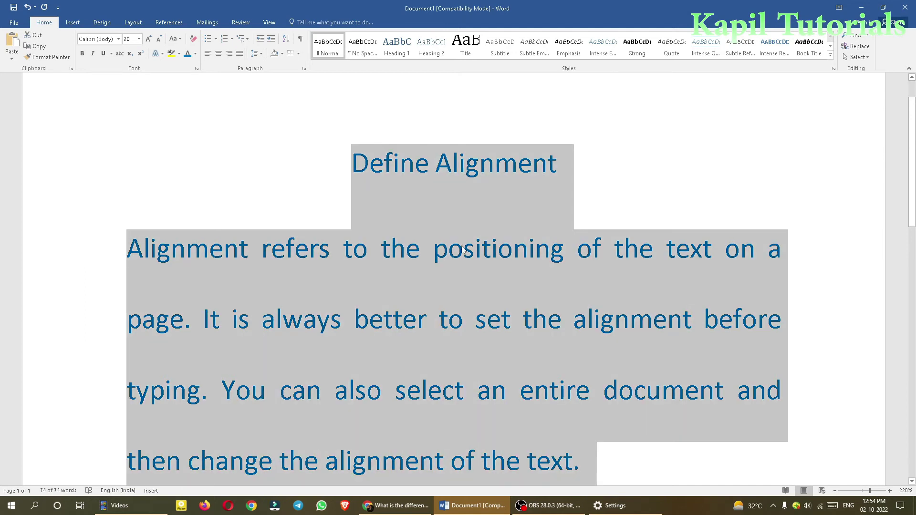
left_click(261, 55)
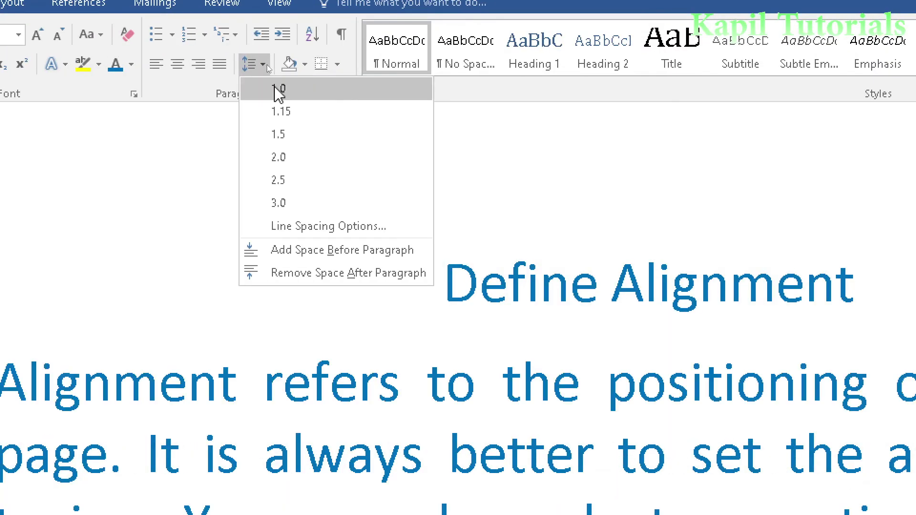
left_click(279, 94)
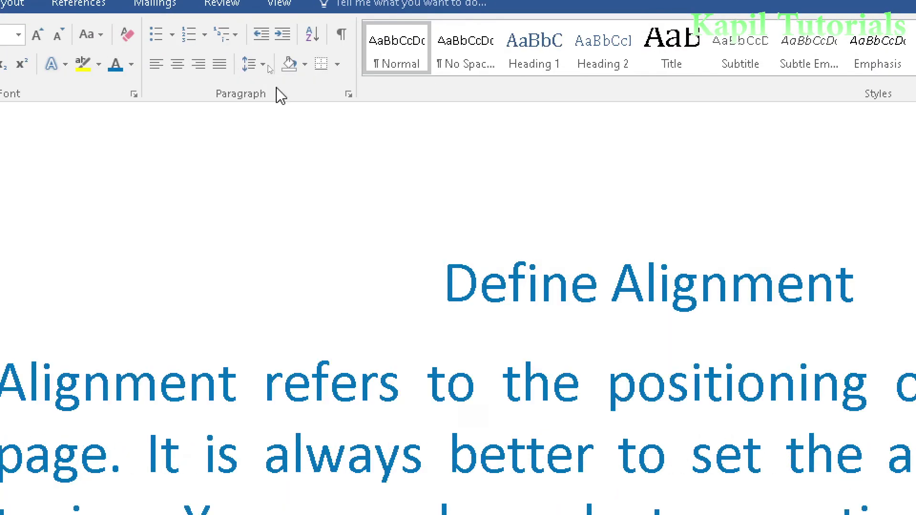
left_click(257, 65)
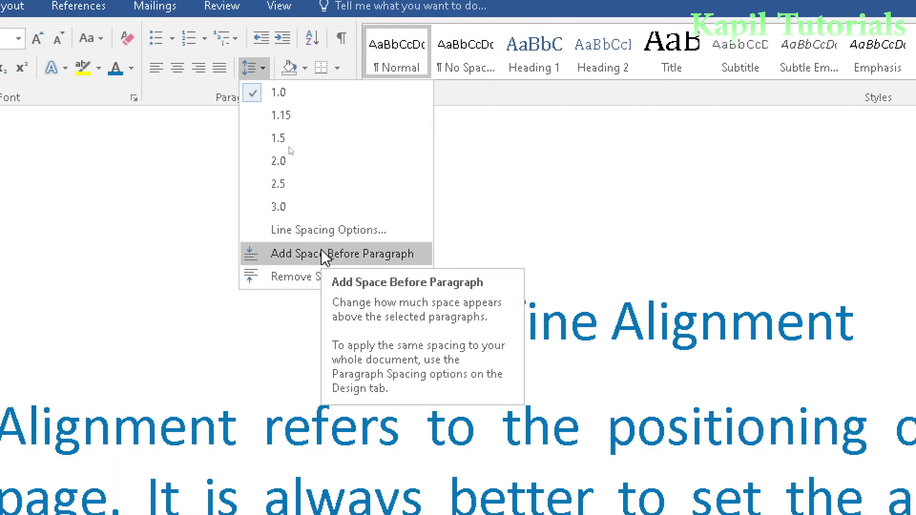
- Add space before paragraphs and remove space after paragraphs for the selected text
left_click(314, 262)
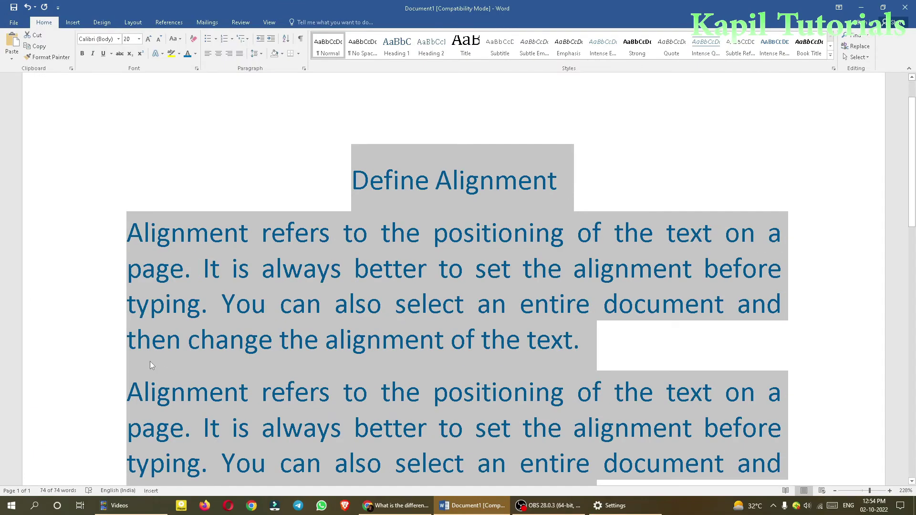
left_click(260, 57)
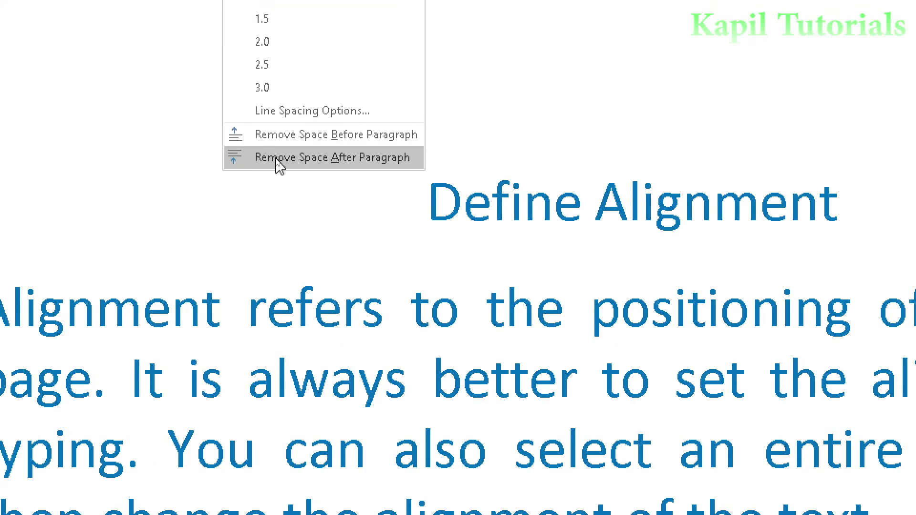
left_click(276, 161)
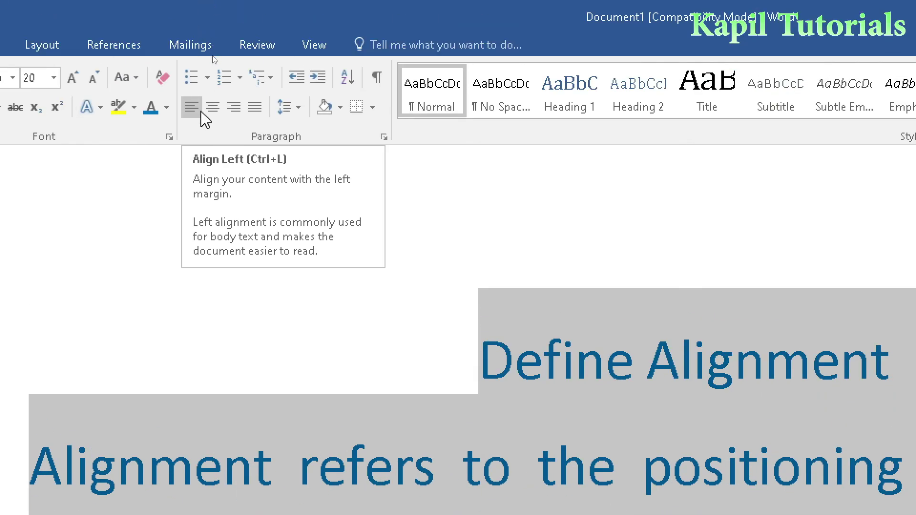
left_click(299, 108)
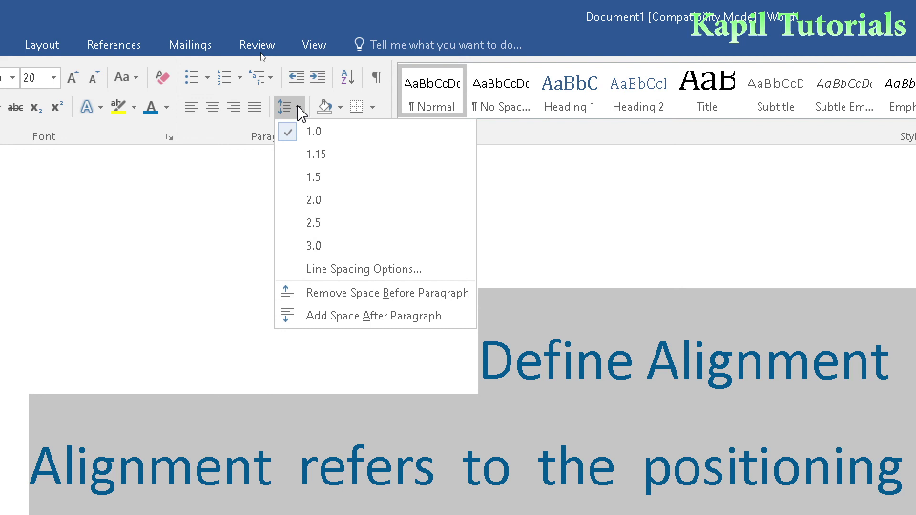
left_click(190, 203)
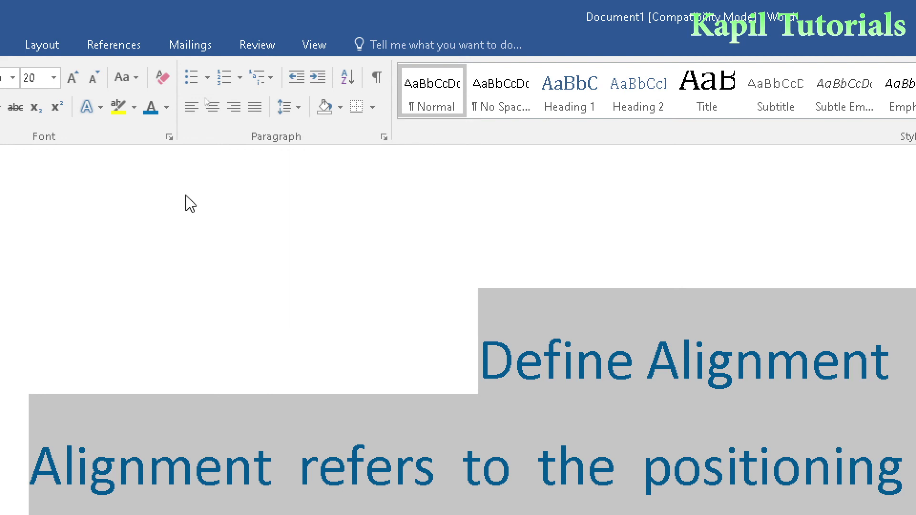